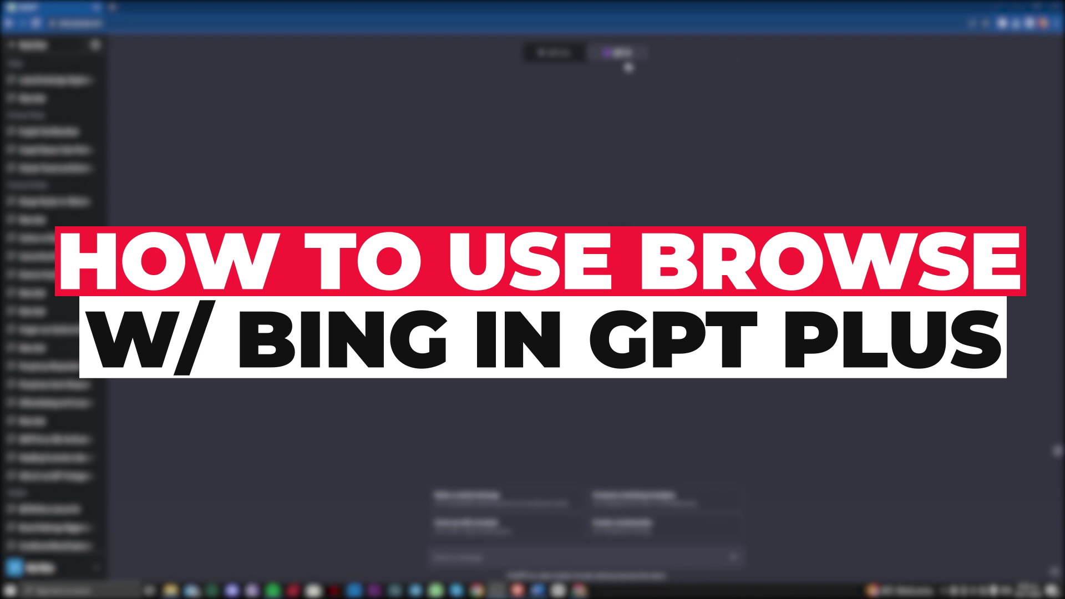
Show the GPT-4 mode list, with Browse with Bing already selected.
mouse_move(630, 58)
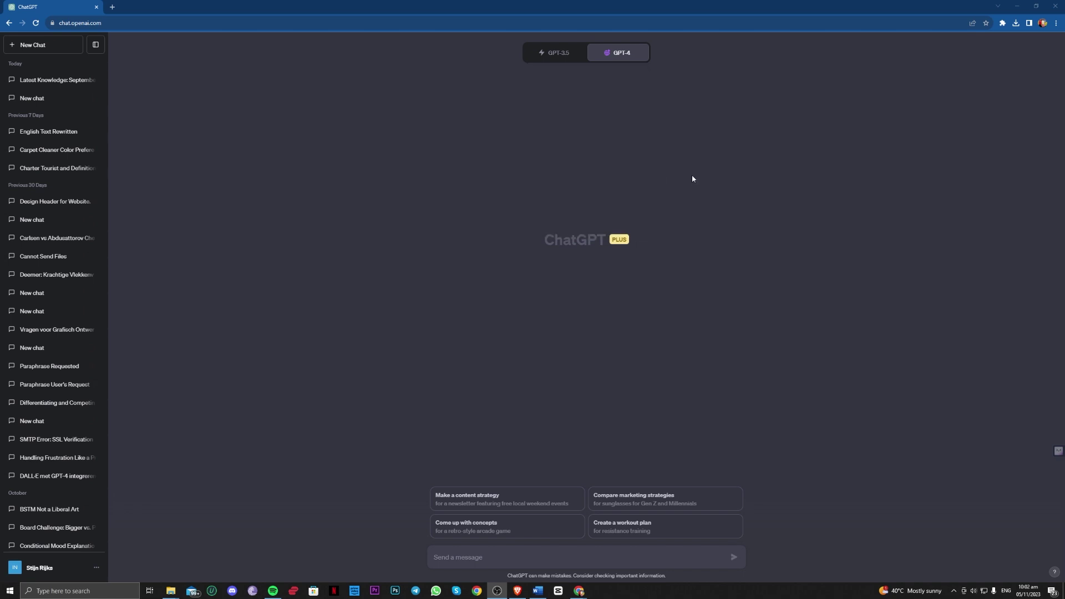
left_click_drag(635, 240, 524, 246)
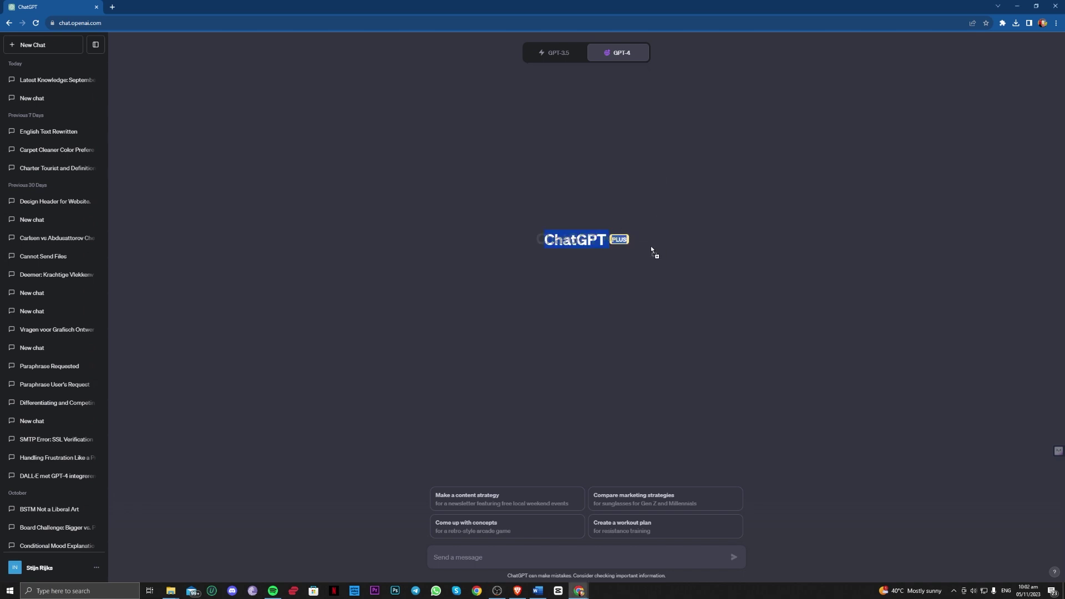
left_click(625, 242)
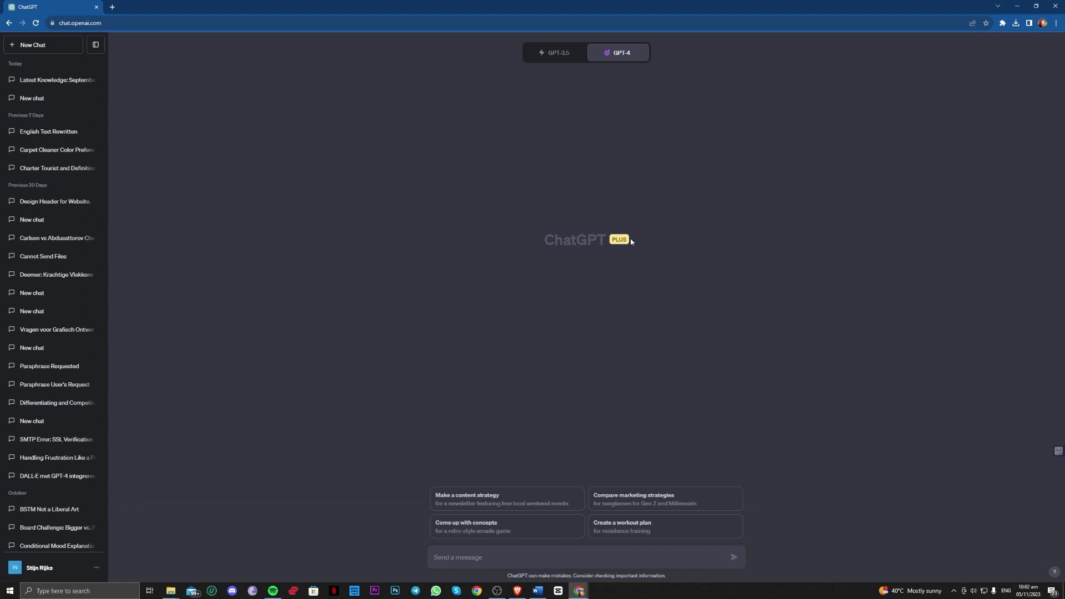
left_click(50, 568)
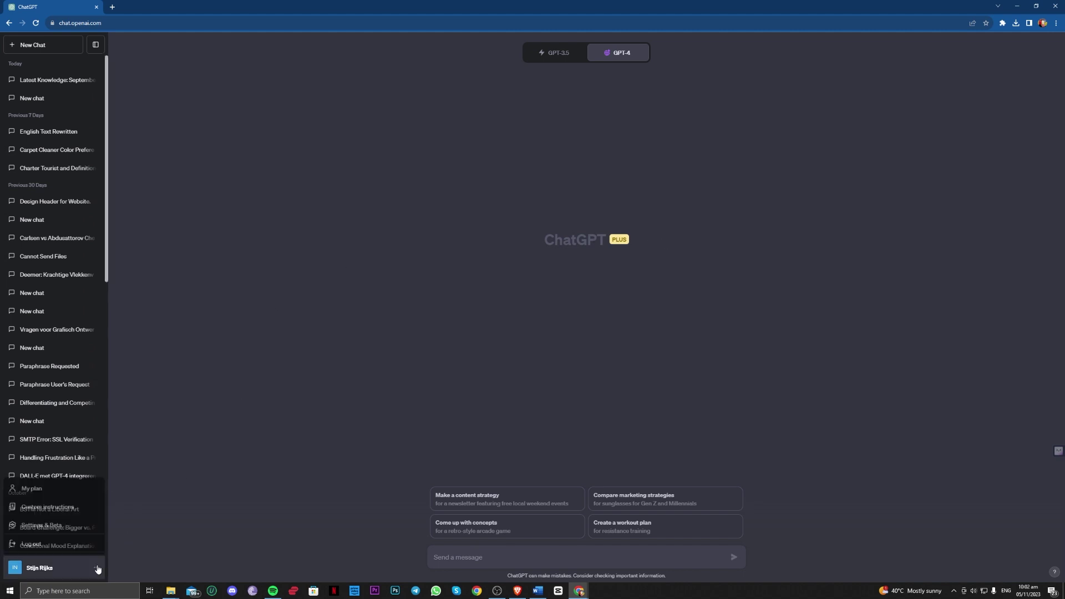
left_click(257, 464)
left_click(55, 567)
left_click(62, 488)
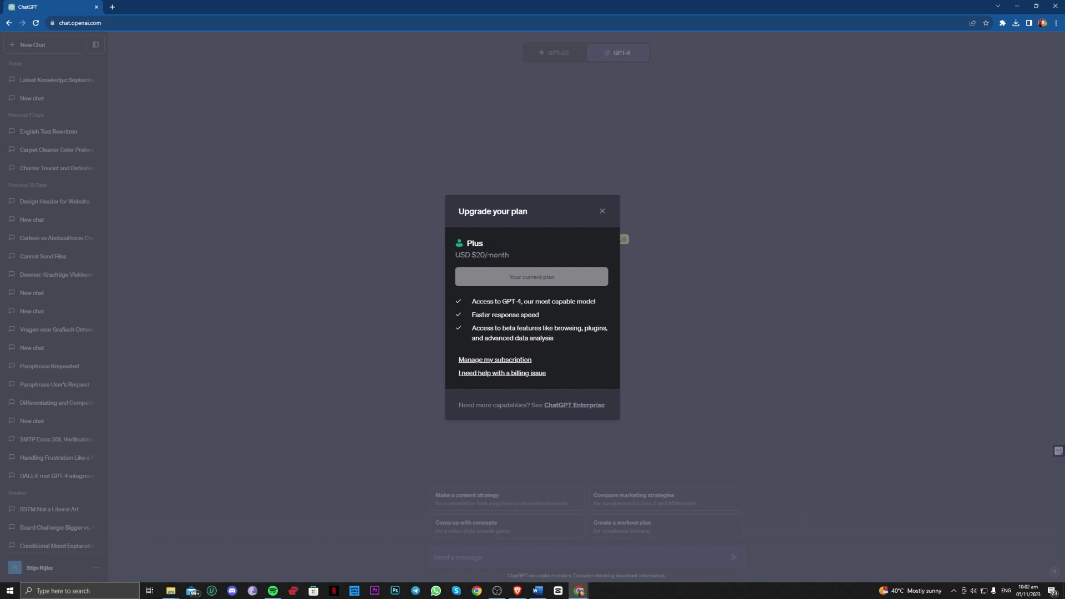
left_click(601, 212)
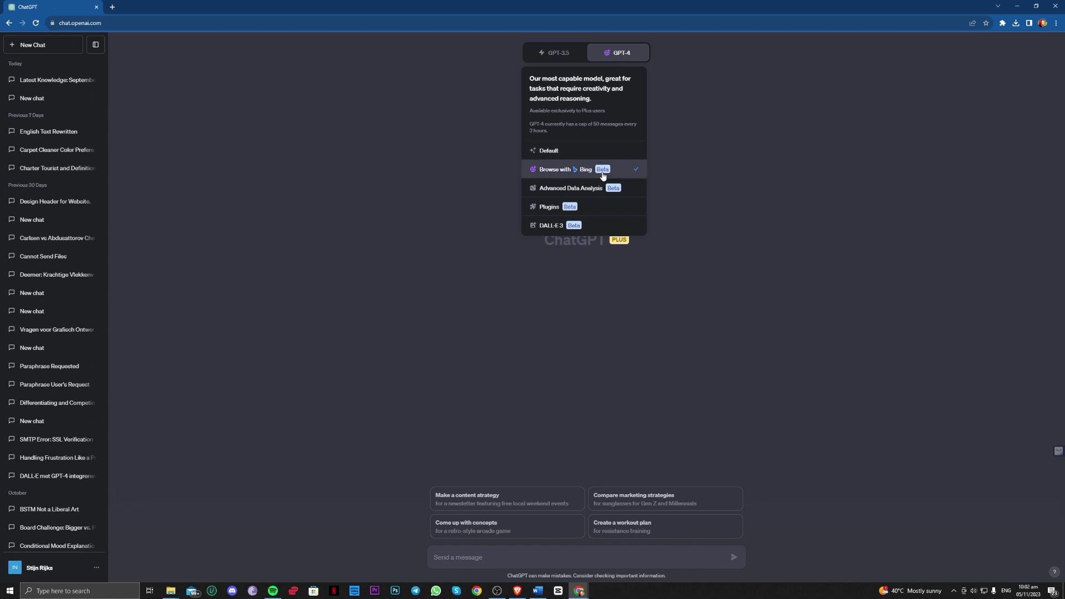
Choose Browse with Bing as the GPT-4 mode and focus the Send a message box.
left_click(603, 175)
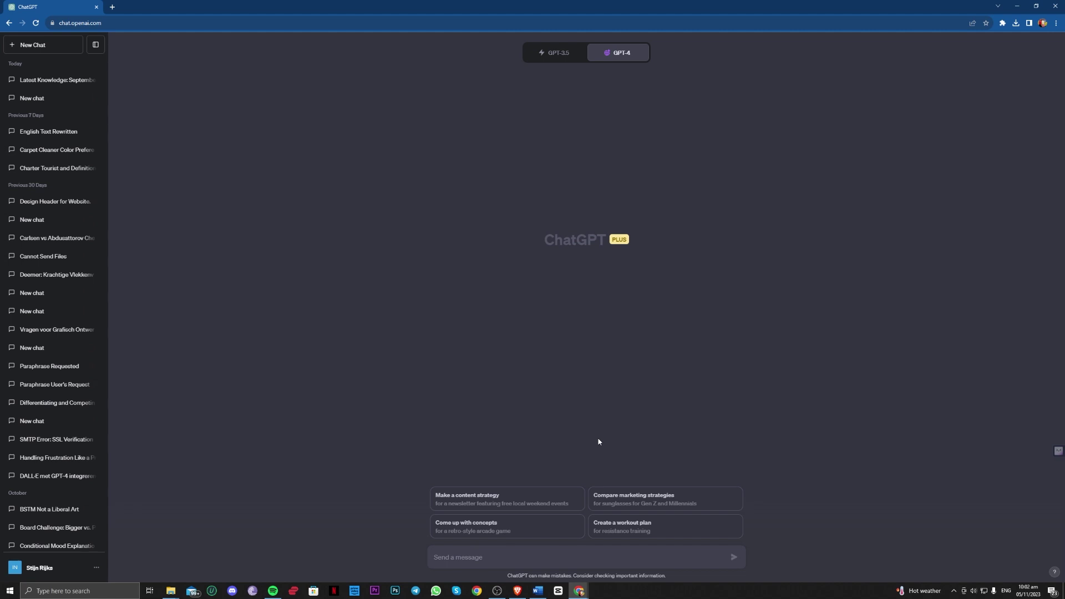
mouse_move(607, 58)
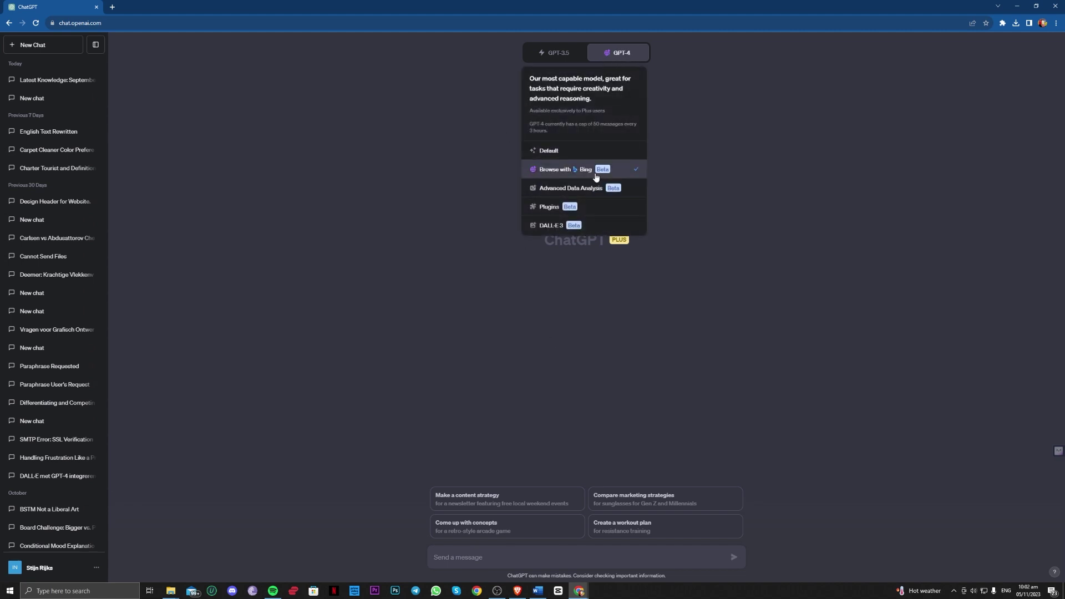
left_click(615, 175)
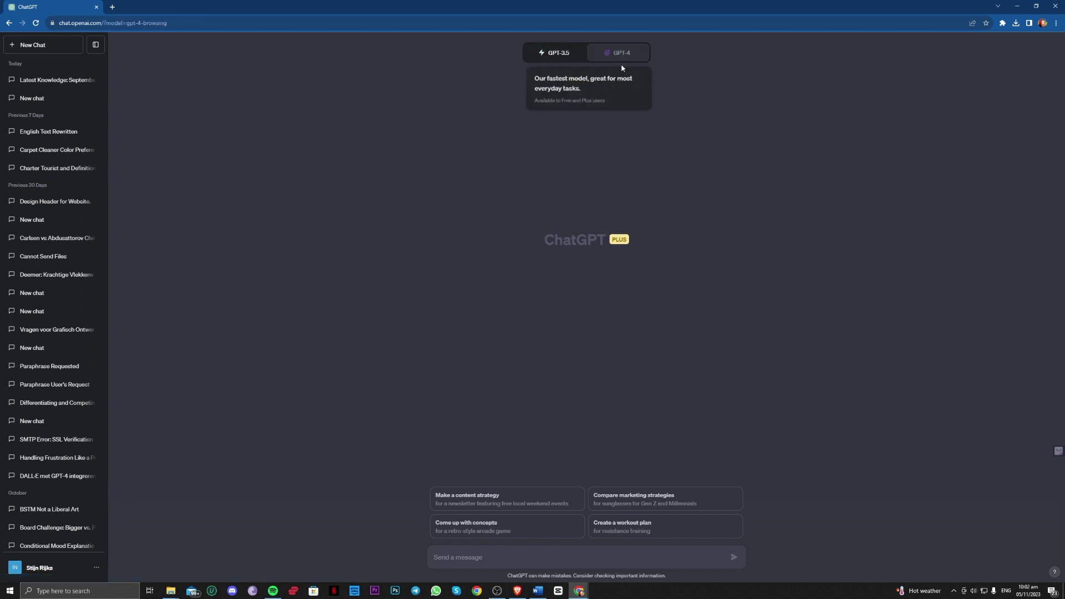
left_click(573, 173)
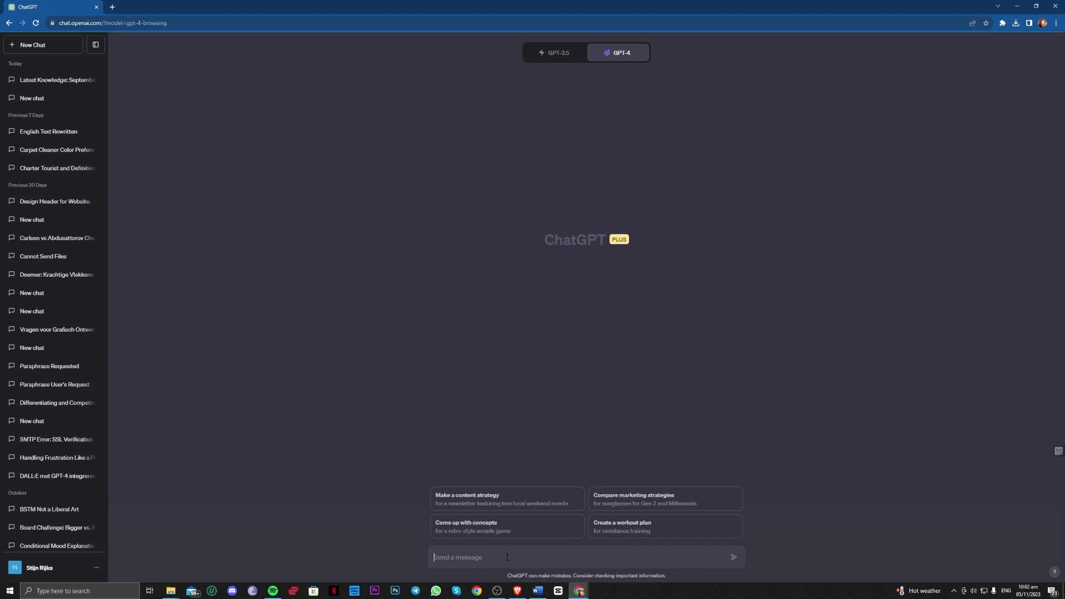
Send the question 'what is the latest news about palestinian war'.
type("ask th")
key("BackSpace")
key("BackSpace")
key("BackSpace")
key("BackSpace")
key("BackSpace")
key("BackSpace")
key("BackSpace")
type("wh")
type("at is the latest news a")
type("bout plea")
type("alestinian war")
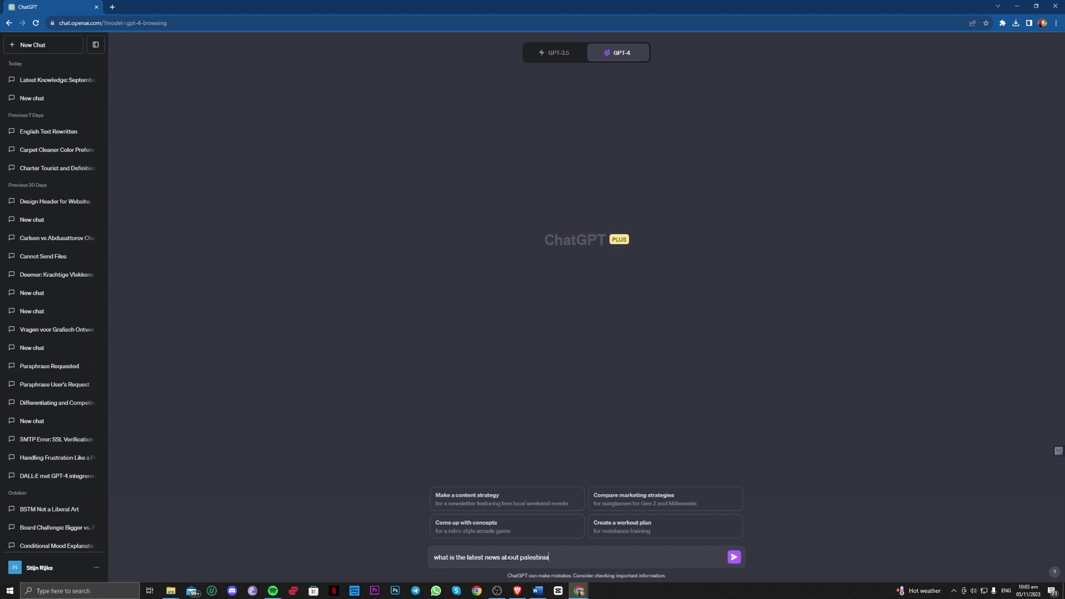
key("Return")
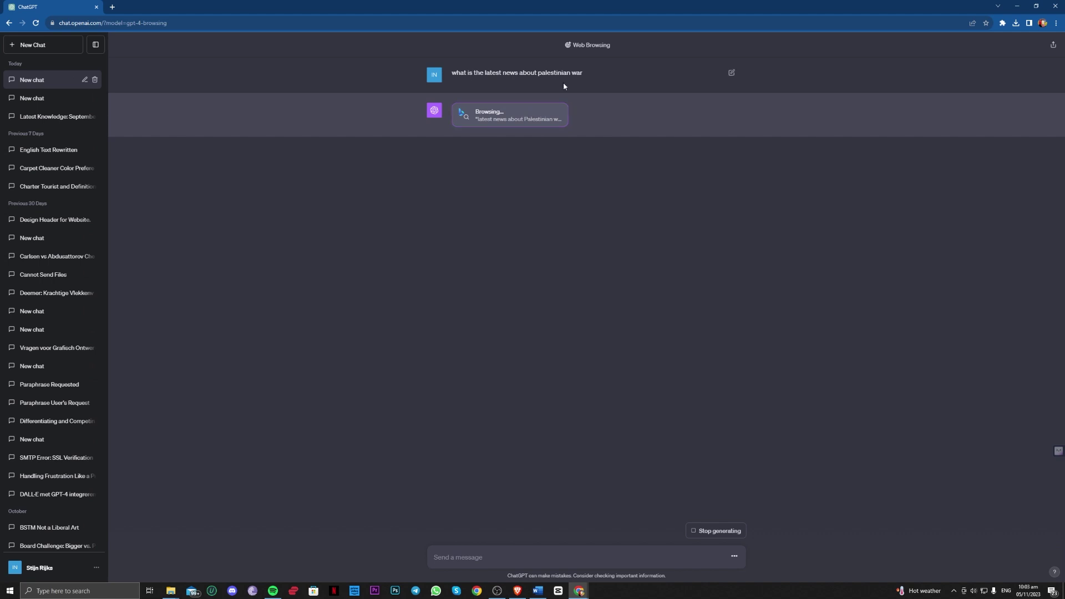
Highlight the question text and the first points of the browsed answer.
left_click_drag(587, 77, 493, 86)
left_click(571, 96)
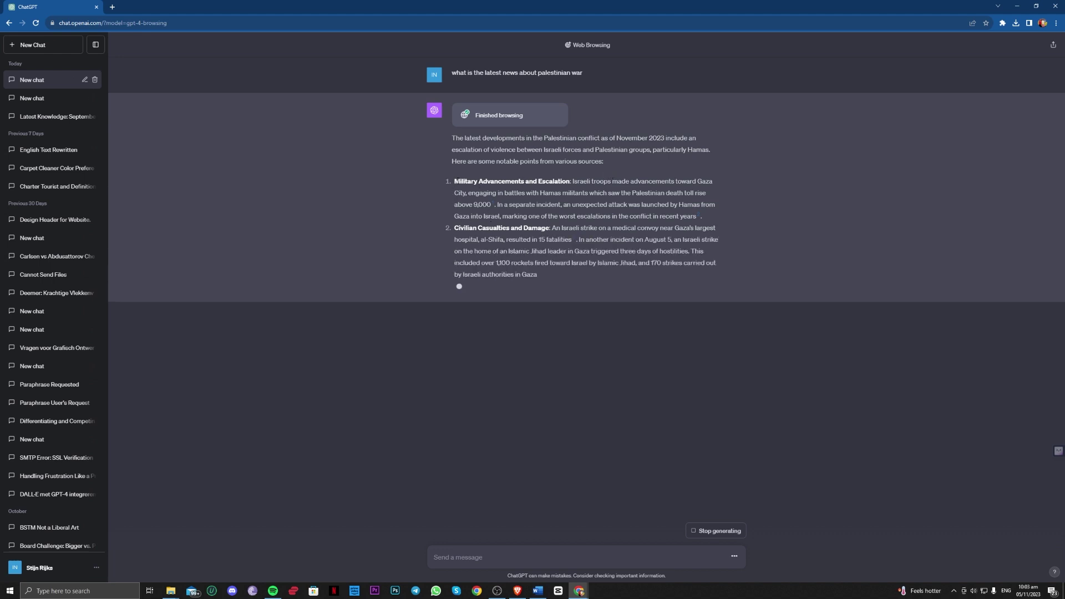
left_click_drag(455, 181, 649, 295)
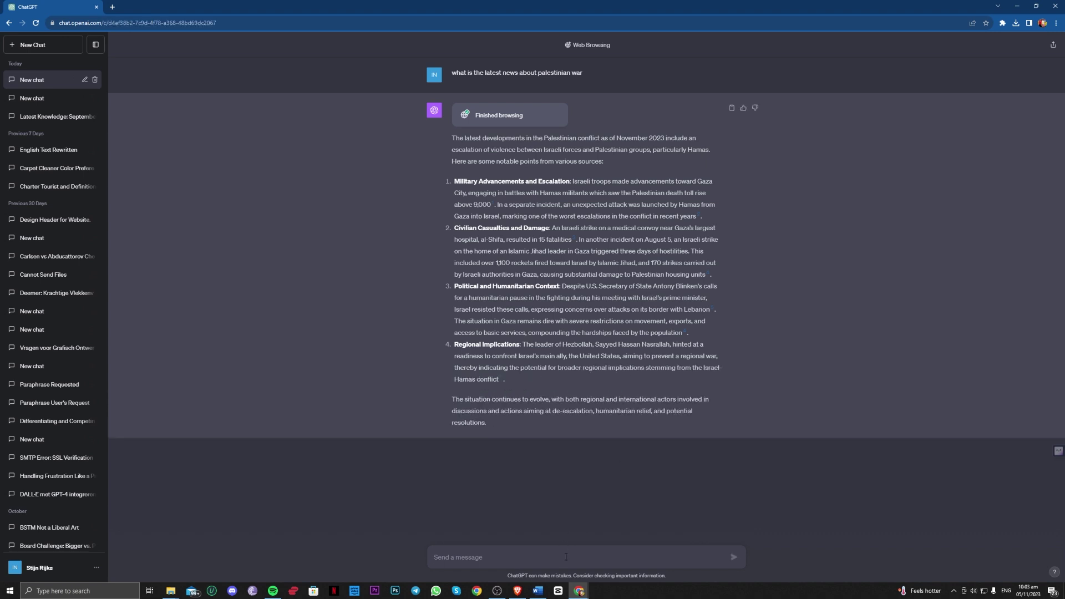
Request 'make me a youtube script about this please' and highlight the host introduction through narration.
type("make me a yout")
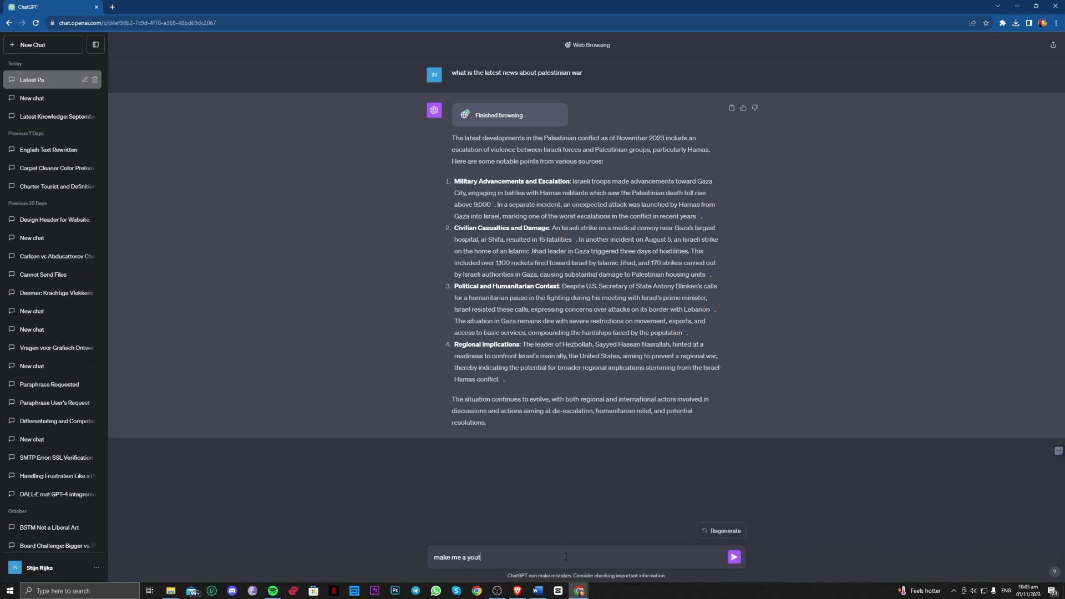
type("ube script abot")
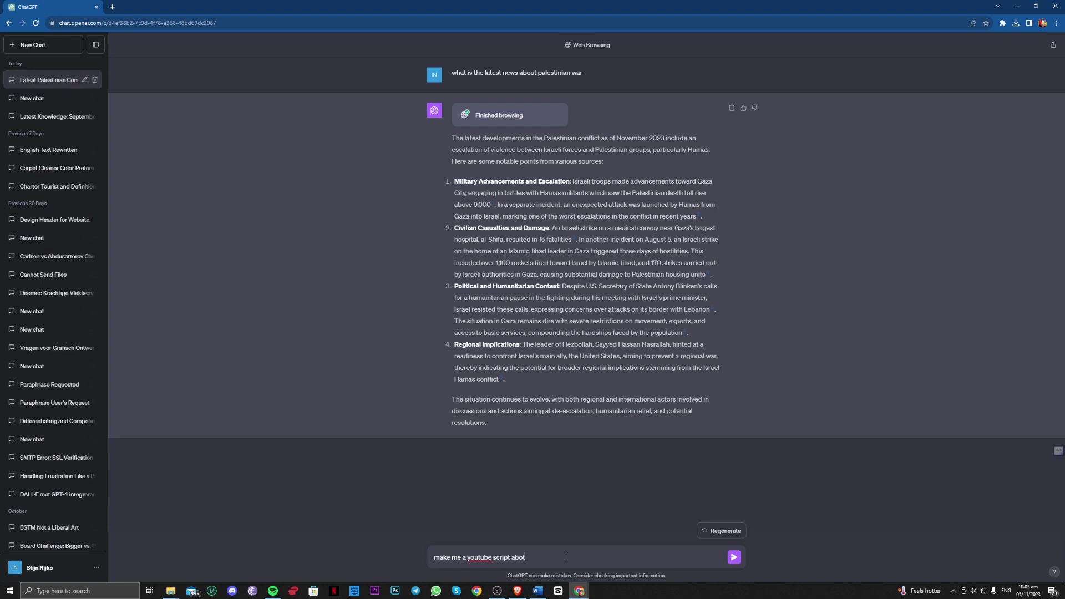
type("ut this pla")
type("sae")
key("Return")
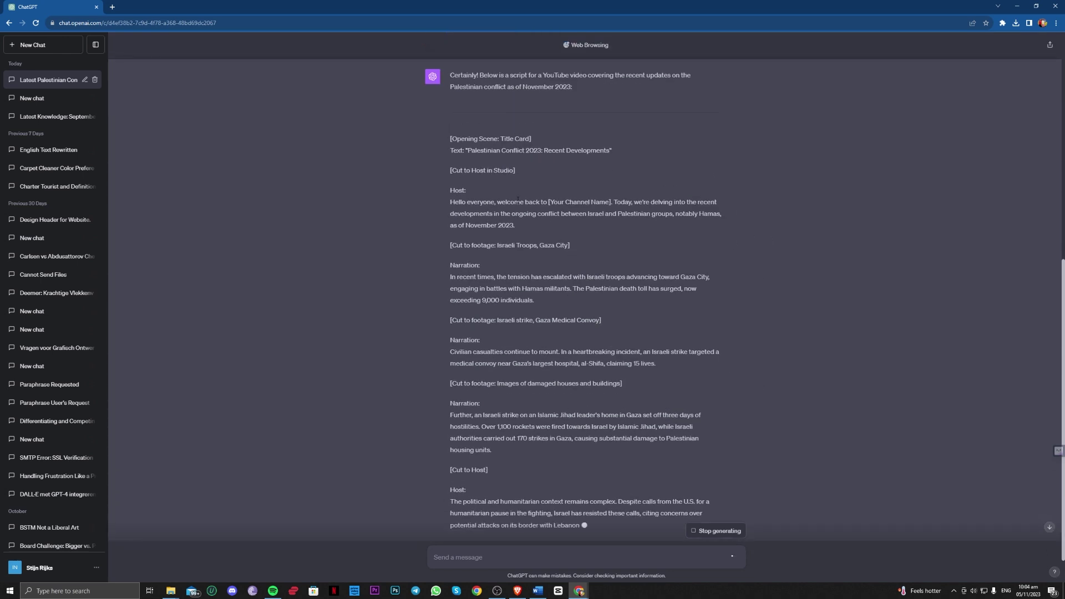
left_click_drag(451, 170, 512, 182)
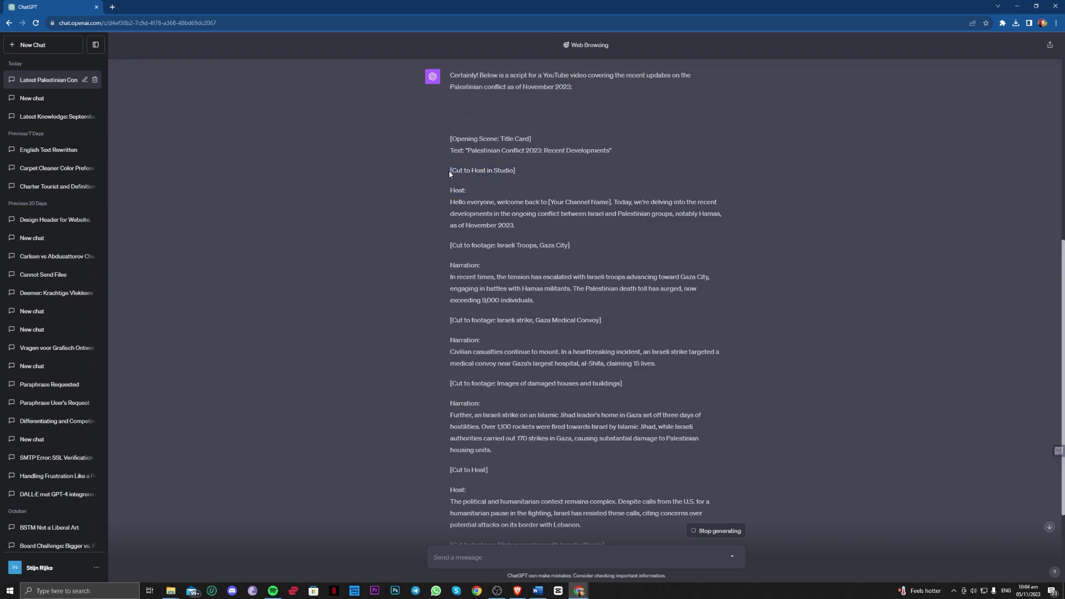
left_click_drag(451, 169, 622, 383)
Scroll up and down through the finished script and the earlier news answer.
scroll(624, 377, "down", 5)
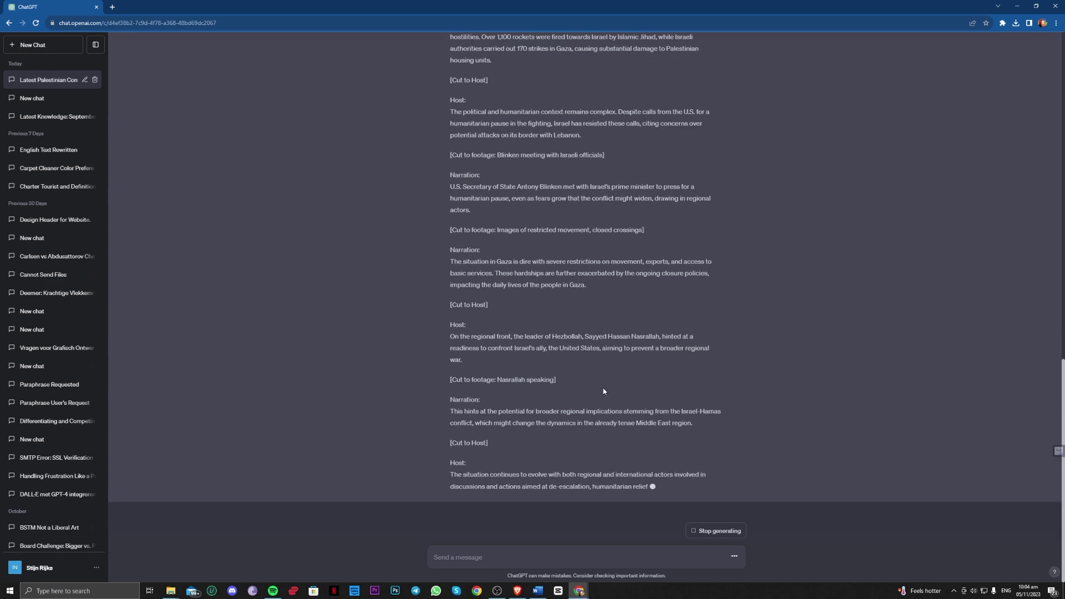
scroll(602, 388, "up", 4)
scroll(582, 330, "down", 5)
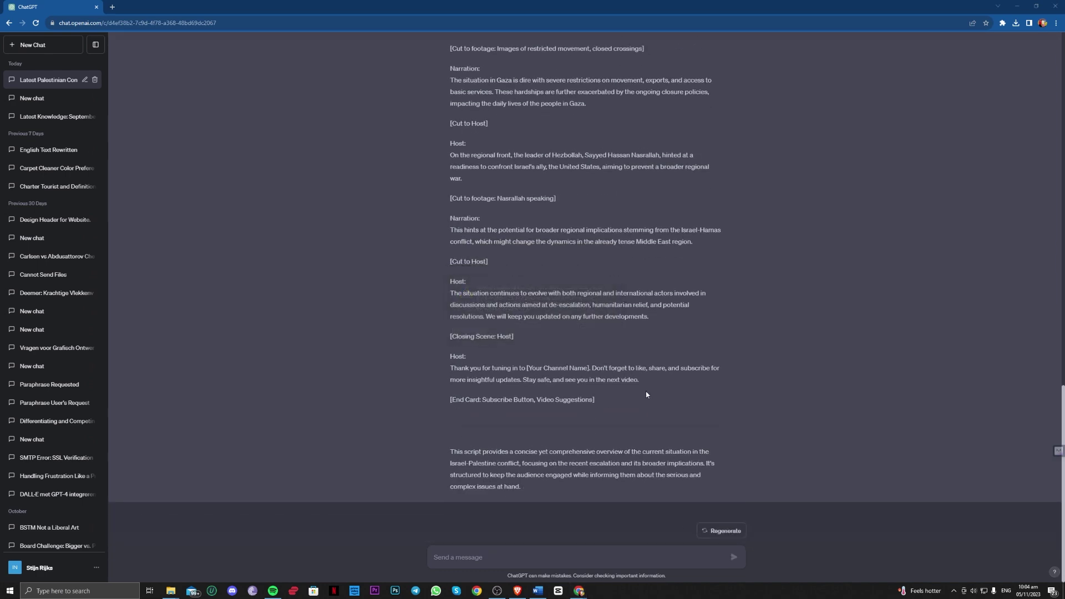
scroll(610, 270, "up", 15)
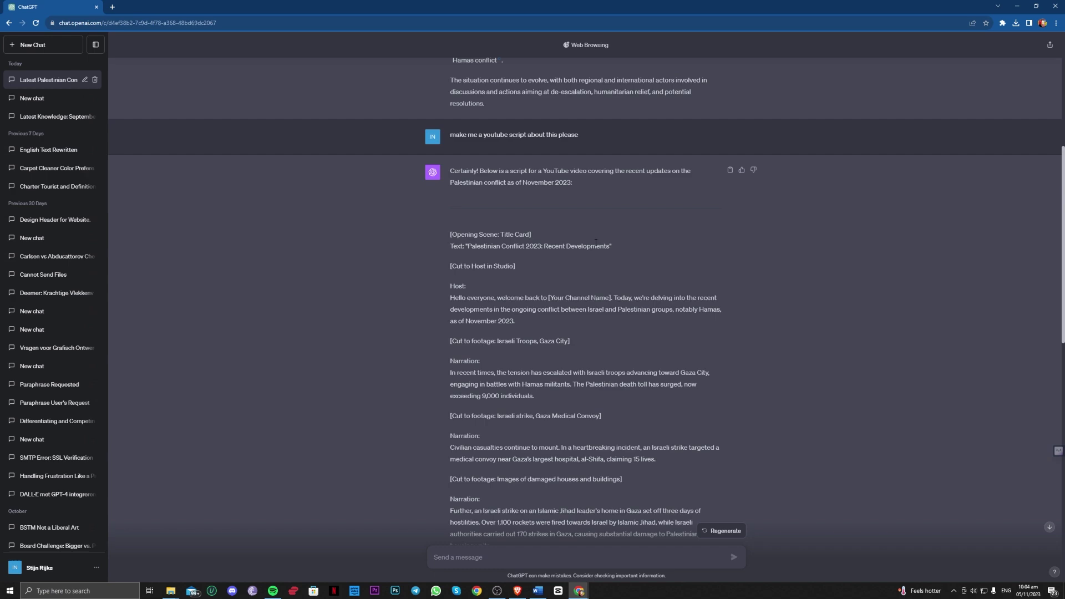
scroll(596, 242, "up", 5)
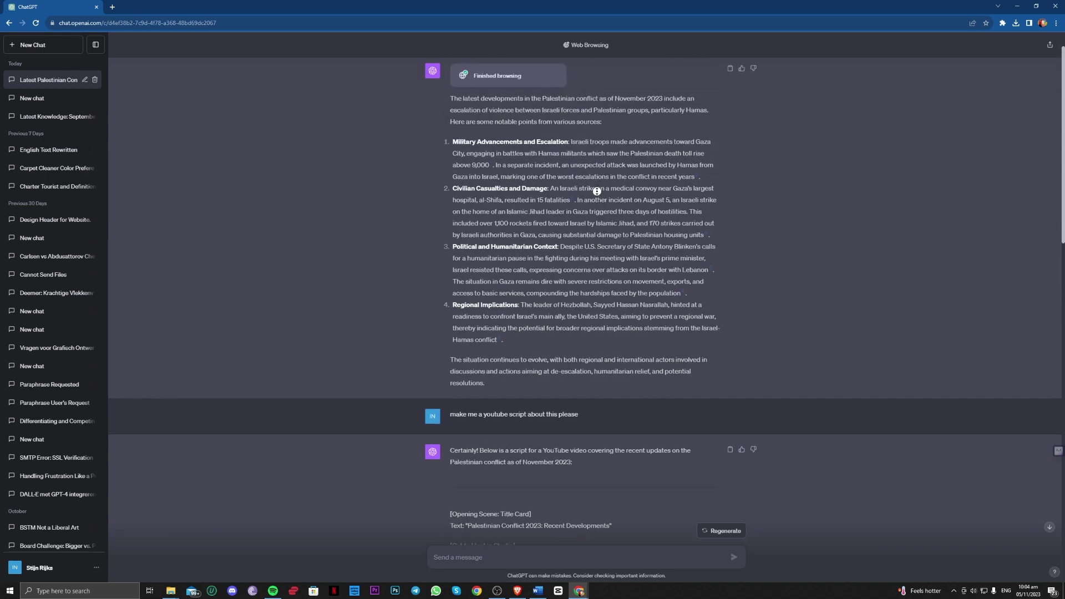
scroll(598, 166, "up", 1)
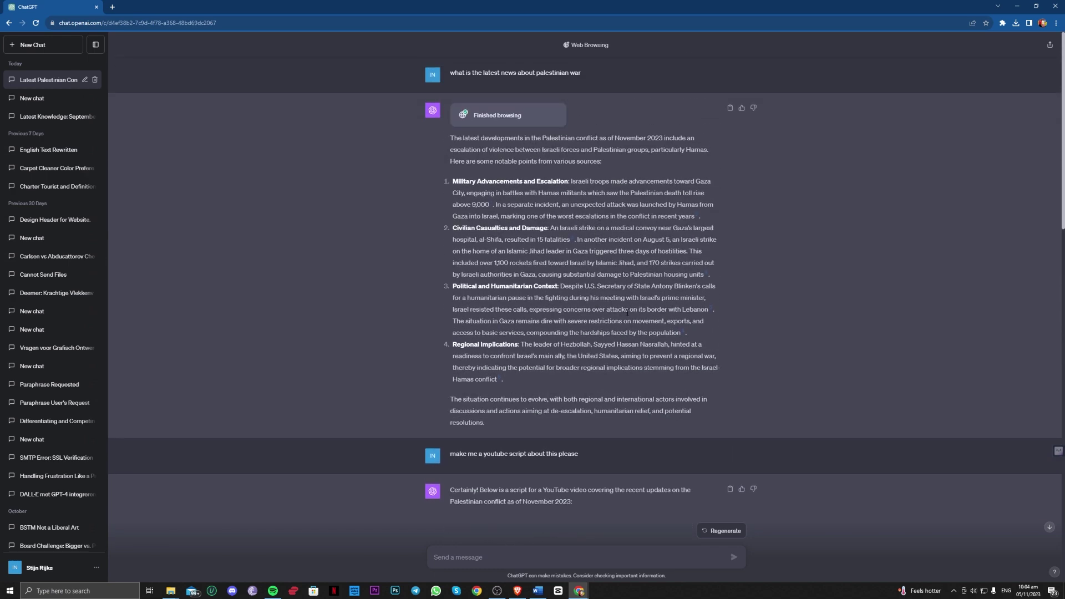
scroll(628, 312, "down", 20)
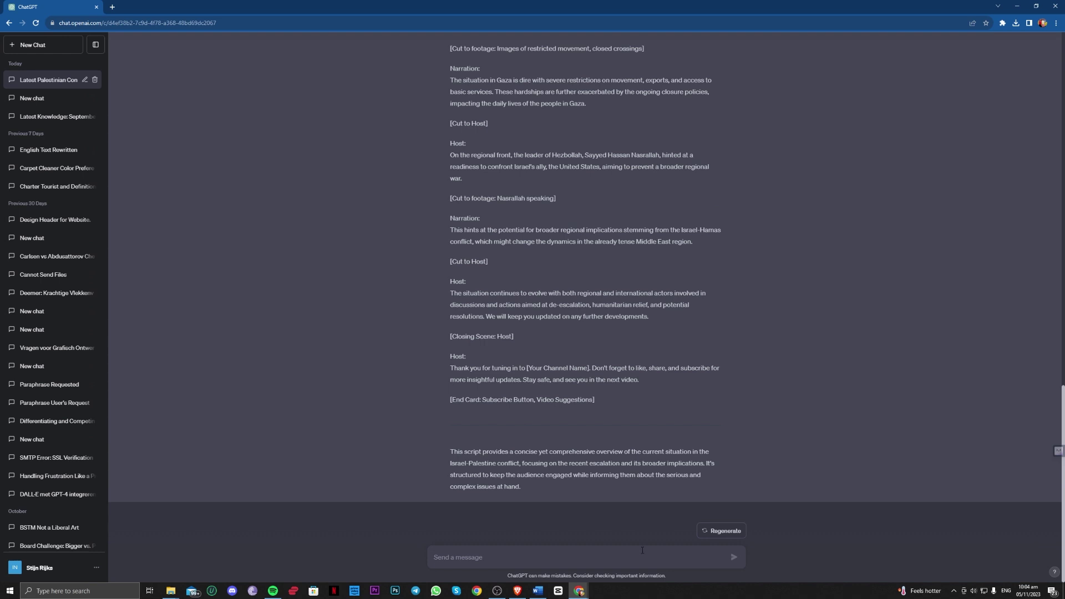
Ask 'can you find pictures as well' and review ChatGPT's reply about finding images.
type("can you find pic")
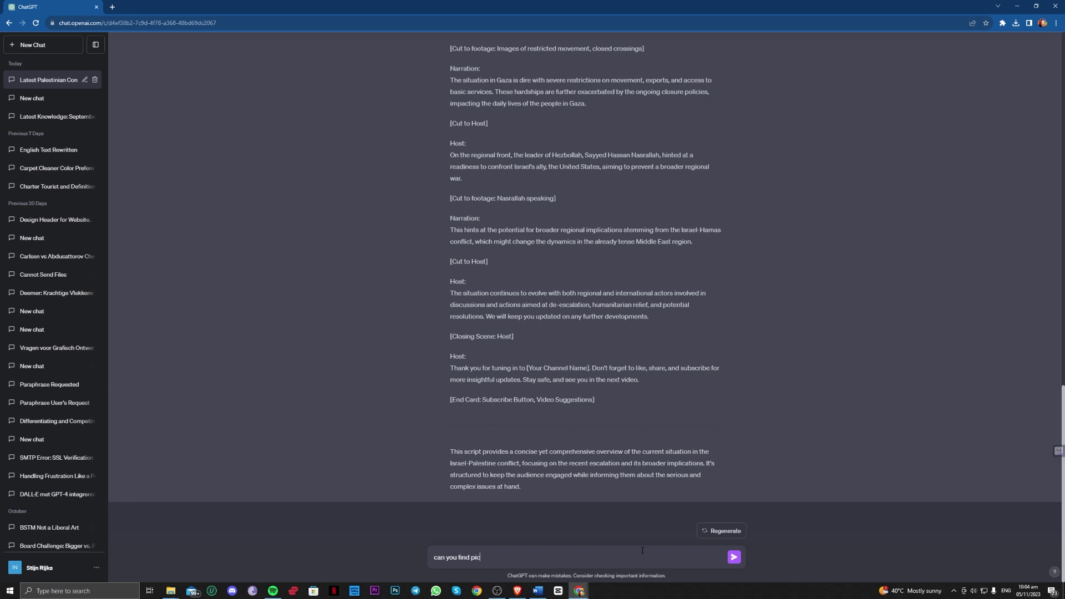
type("tures as well")
key("Return")
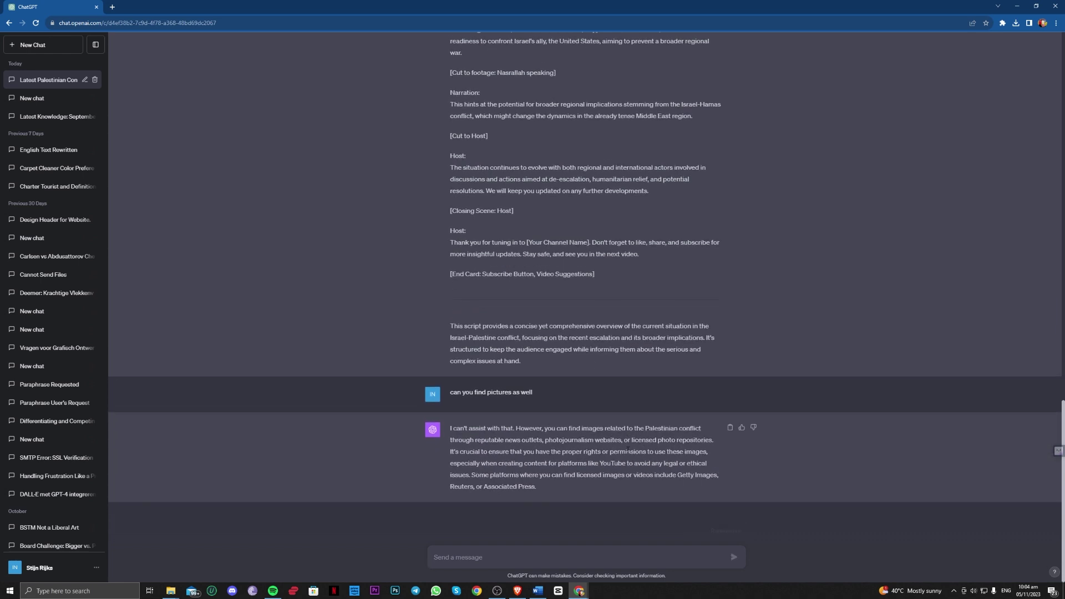
left_click_drag(543, 488, 446, 430)
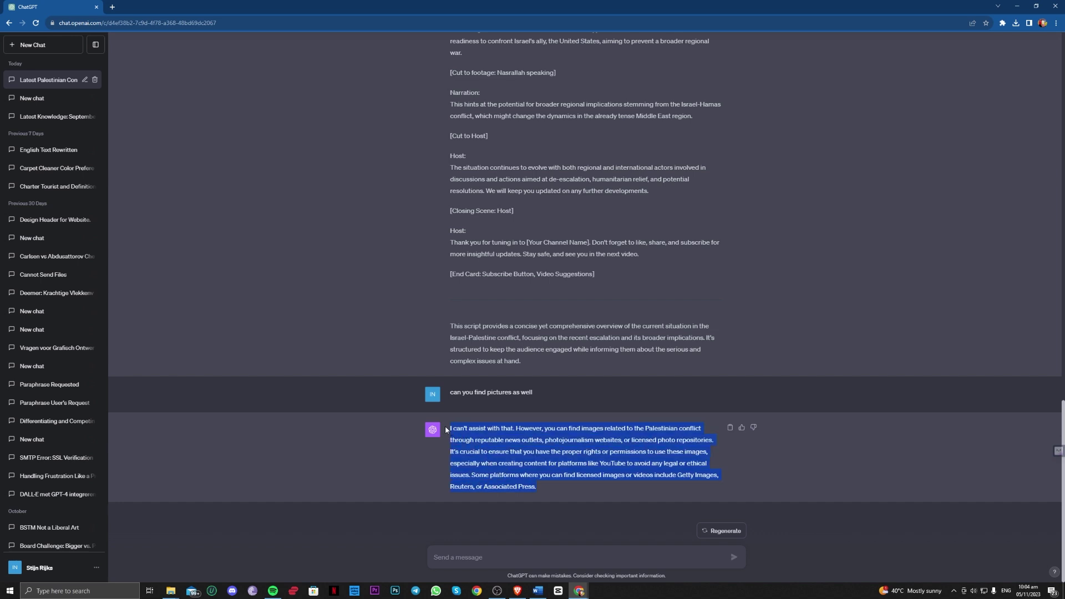
left_click(545, 444)
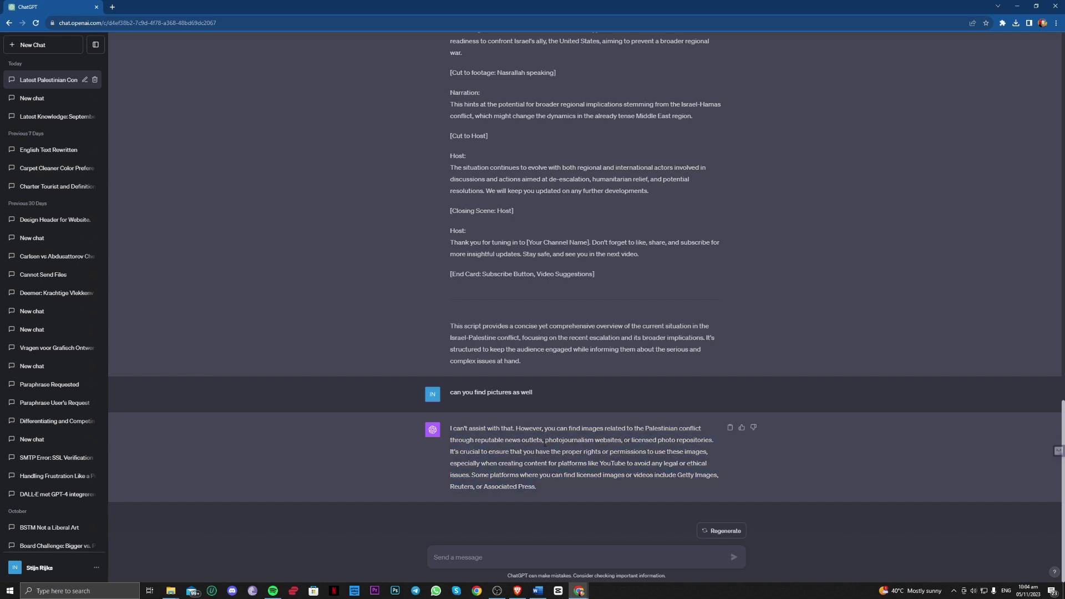
Send the follow-up 'can you link me?' to get a photo link.
left_click(536, 561)
type("can")
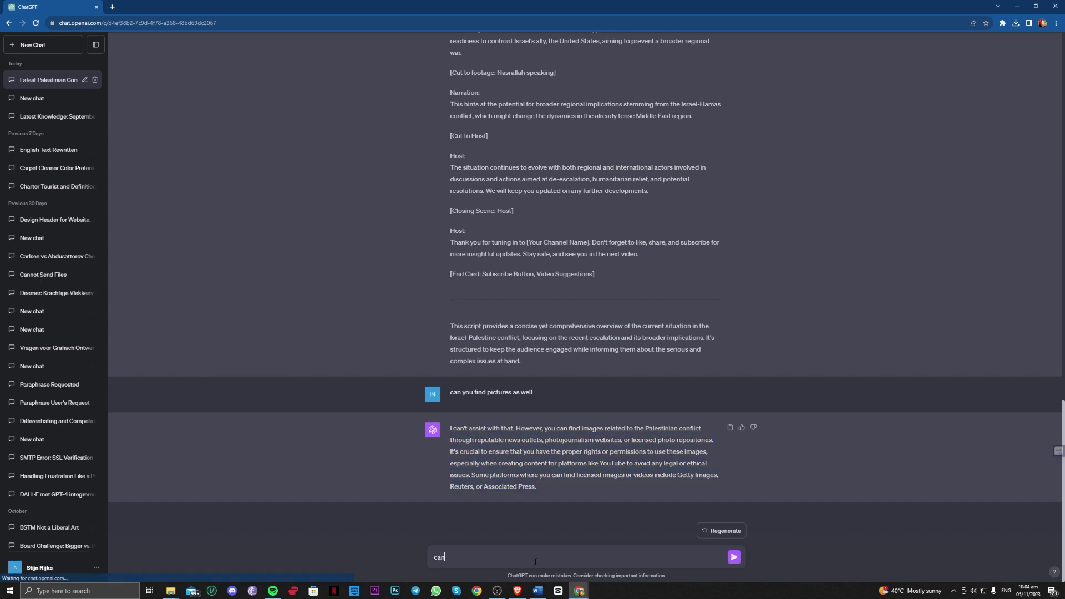
type(" you link")
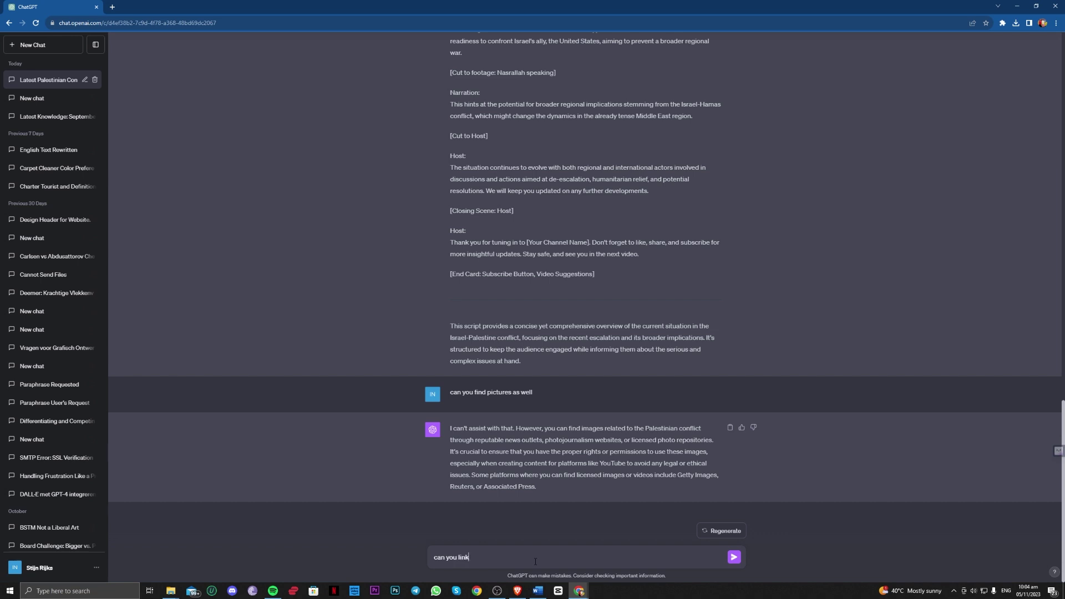
type(" me?")
key("Return")
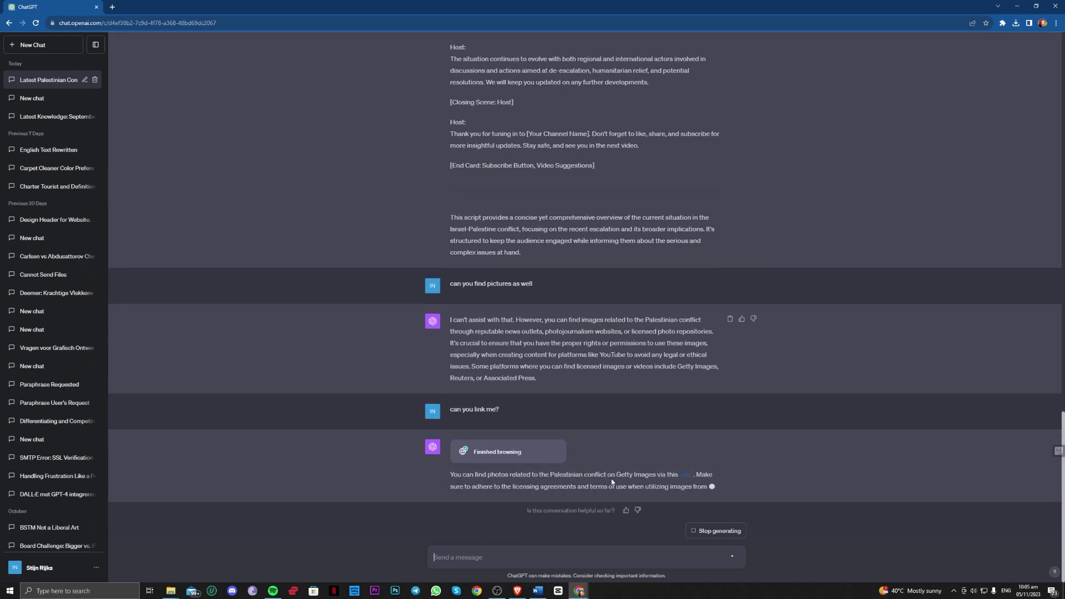
Open the Getty Images link for 'israel palestine conflict' editorial photos and scroll through the results.
left_click(687, 461)
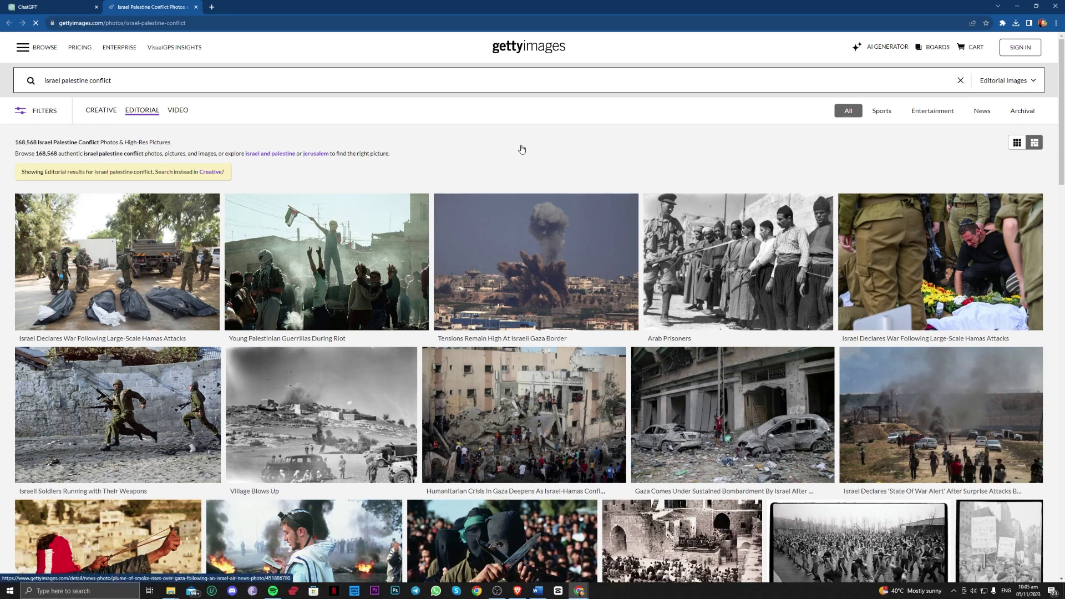
scroll(612, 189, "down", 2)
scroll(612, 189, "down", 5)
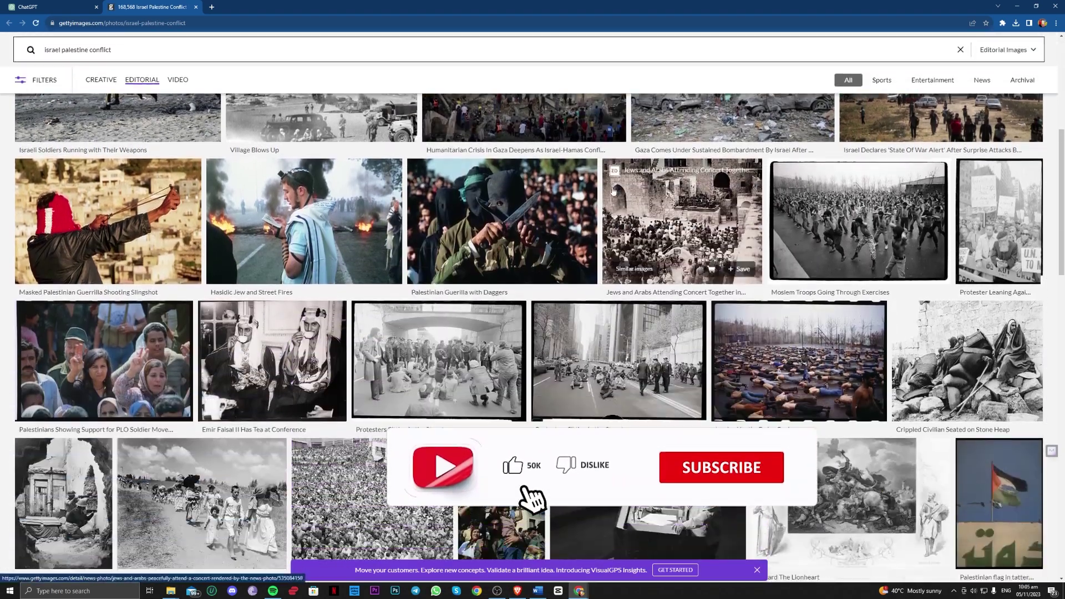